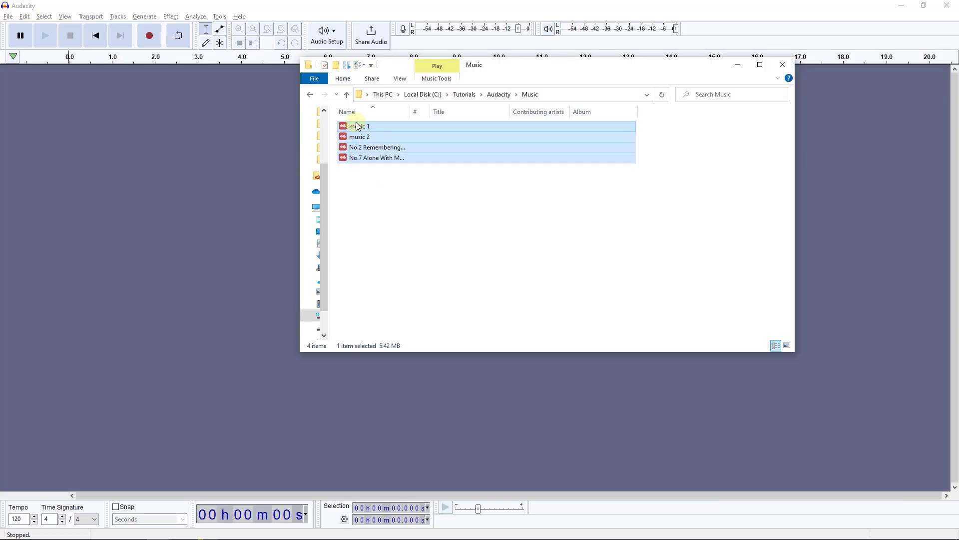
# Import music 1 by dragging it from the Music folder into the empty Audacity project.
pyautogui.click(362, 186)
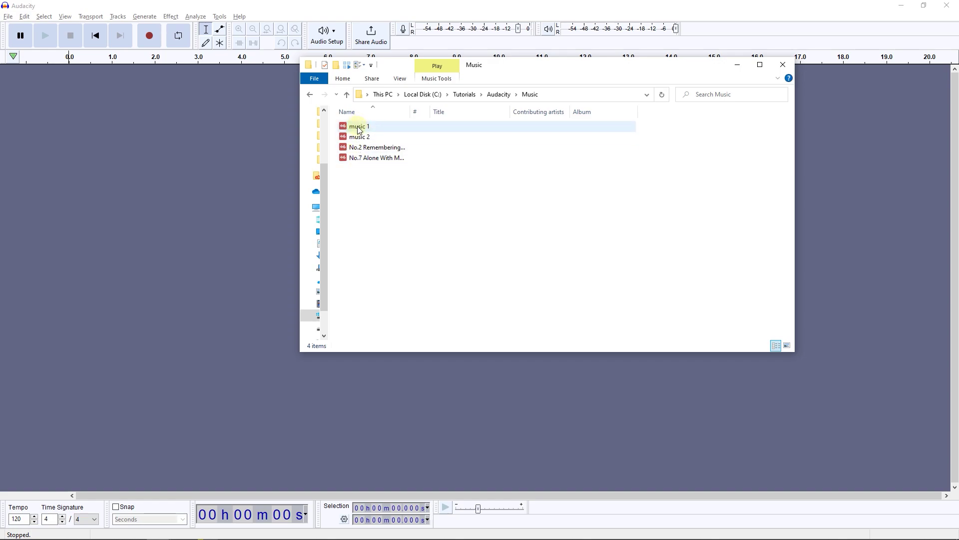
pyautogui.moveTo(361, 127); pyautogui.dragTo(191, 149)
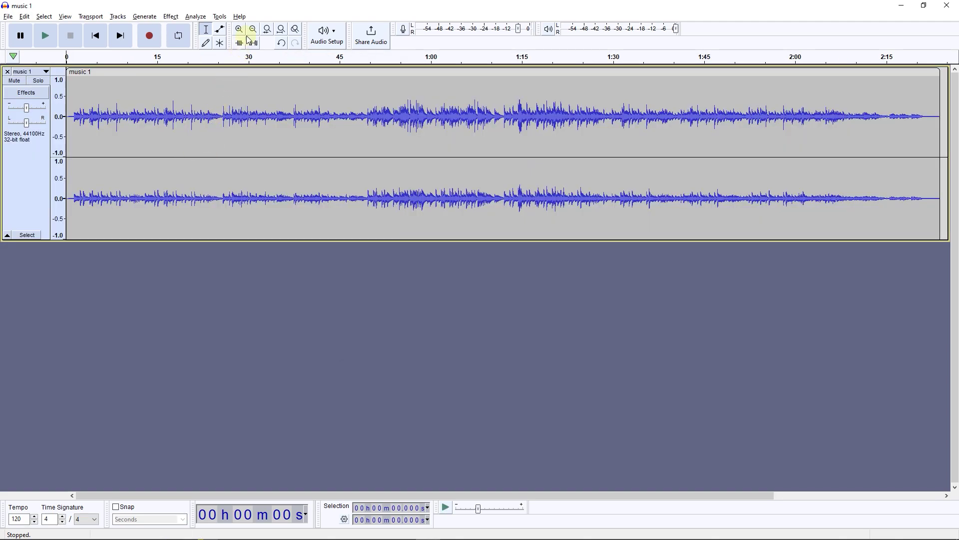
# Copy the whole music 1 clip and paste it twice at the track end.
pyautogui.click(252, 30)
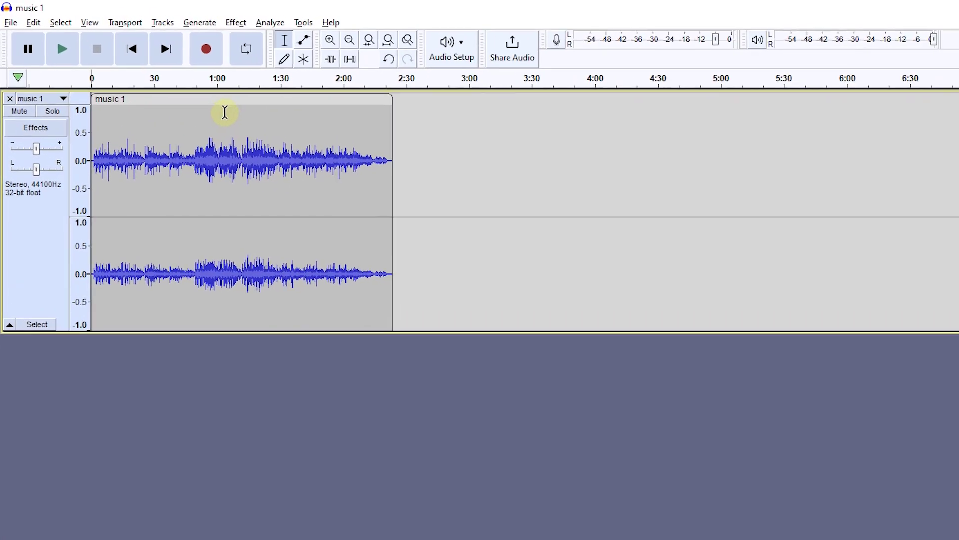
pyautogui.click(237, 100)
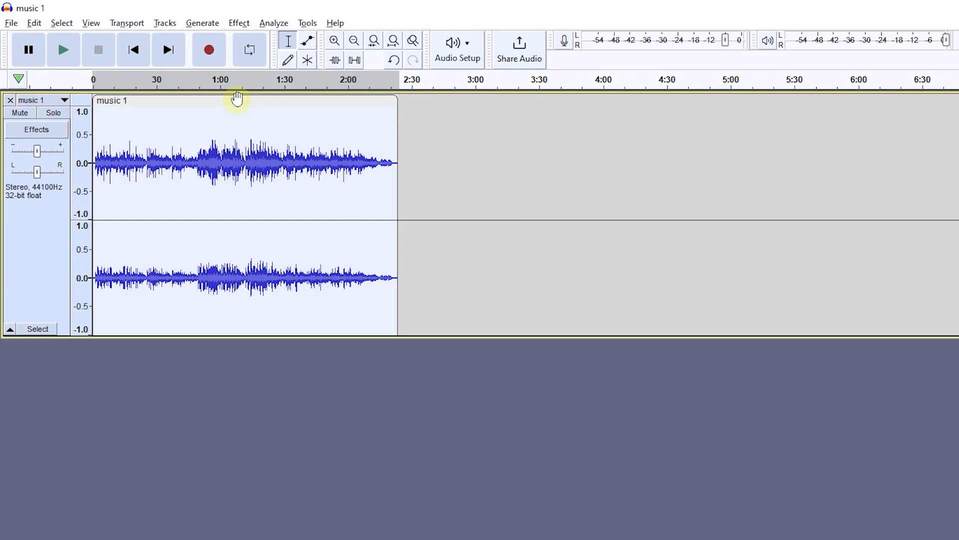
pyautogui.hotkey('ctrl', 'c')
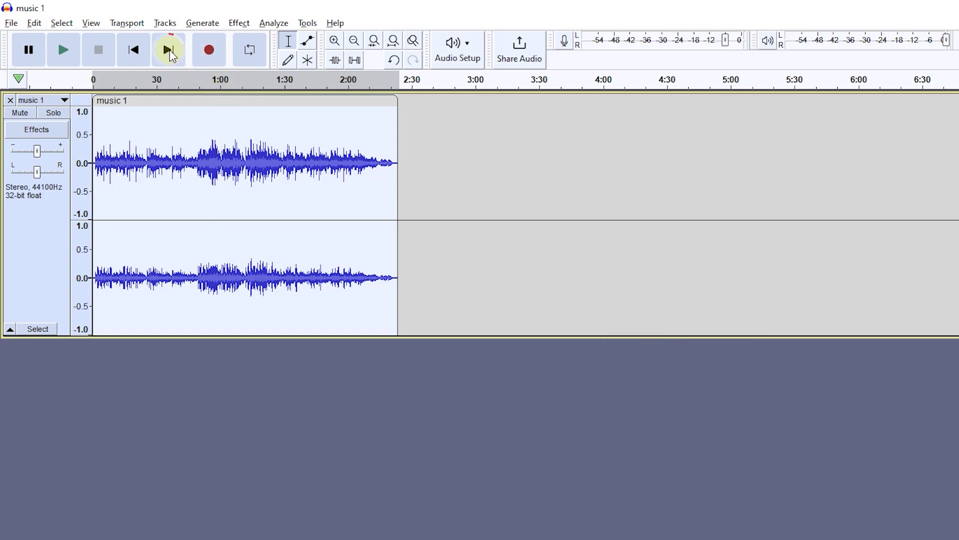
pyautogui.click(168, 49)
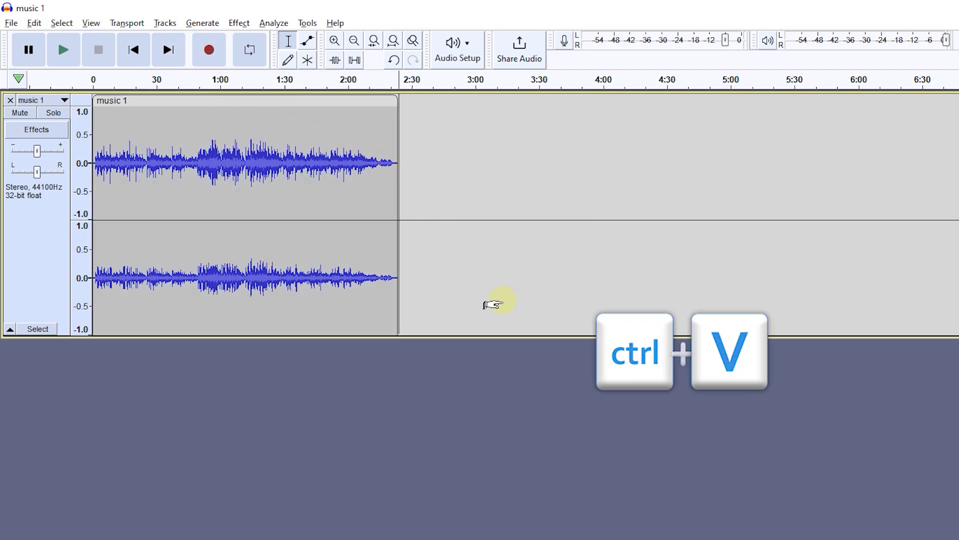
pyautogui.hotkey('ctrl', 'v')
pyautogui.click(169, 49)
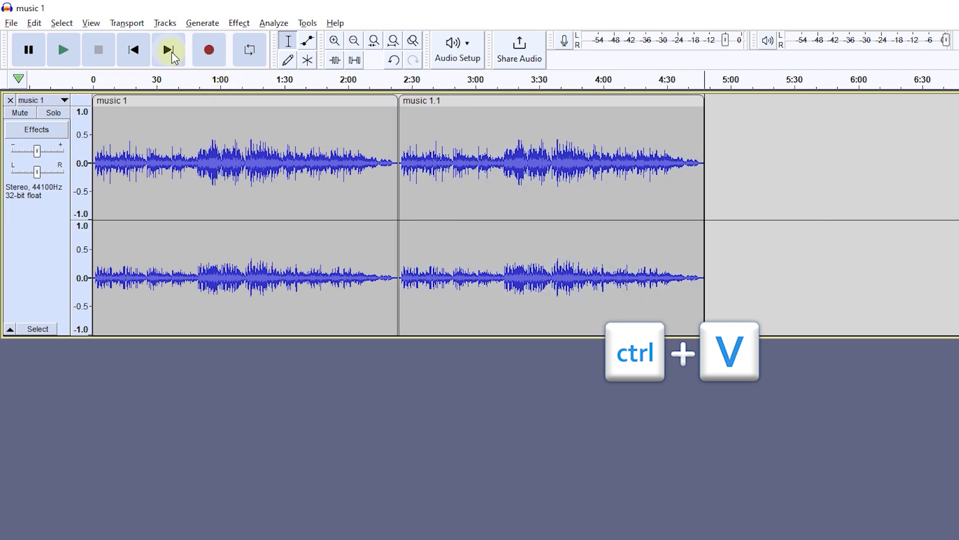
pyautogui.hotkey('ctrl', 'v')
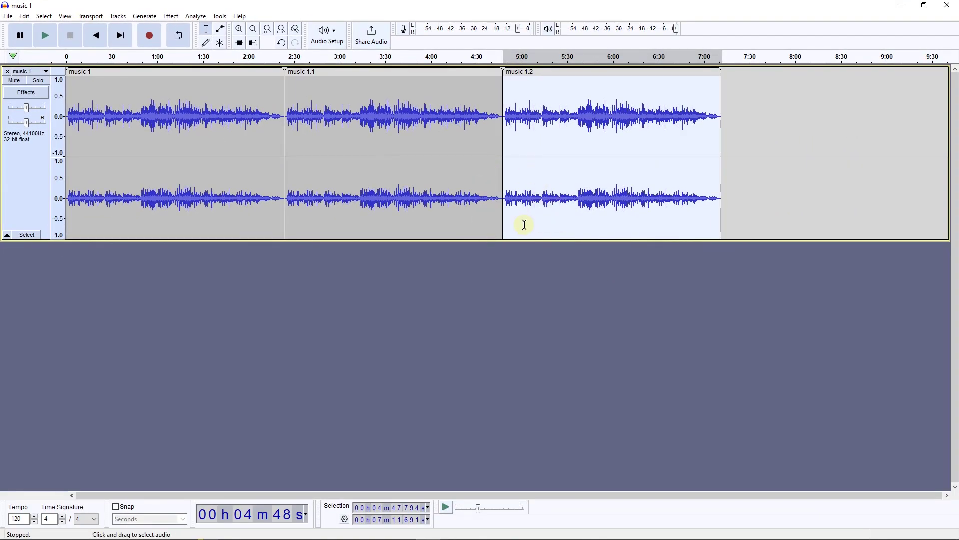
# Undo the pasted copies, then apply the Repeat effect with 3 repeats to the clip.
pyautogui.hotkey('ctrl', 'z')
pyautogui.hotkey('ctrl', 'z')
pyautogui.click(194, 228)
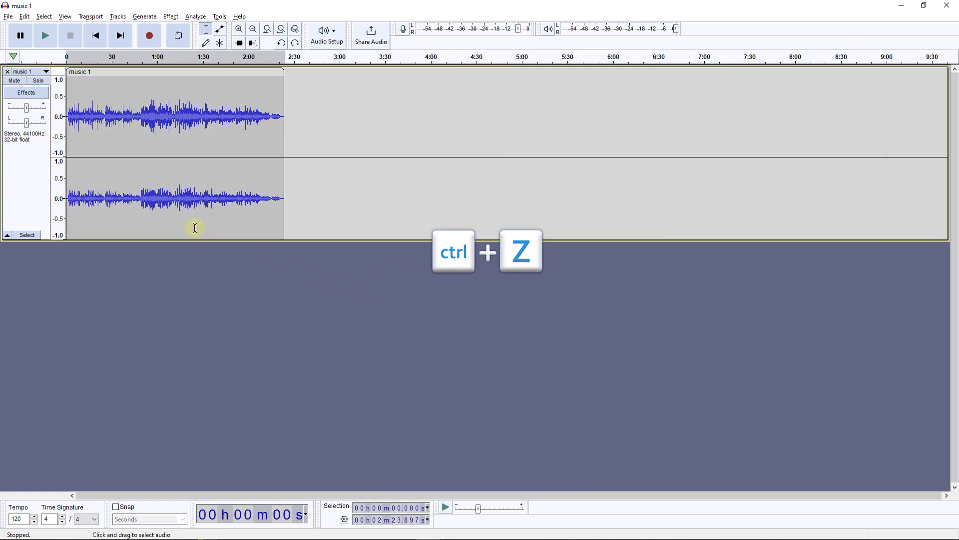
pyautogui.doubleClick(170, 115)
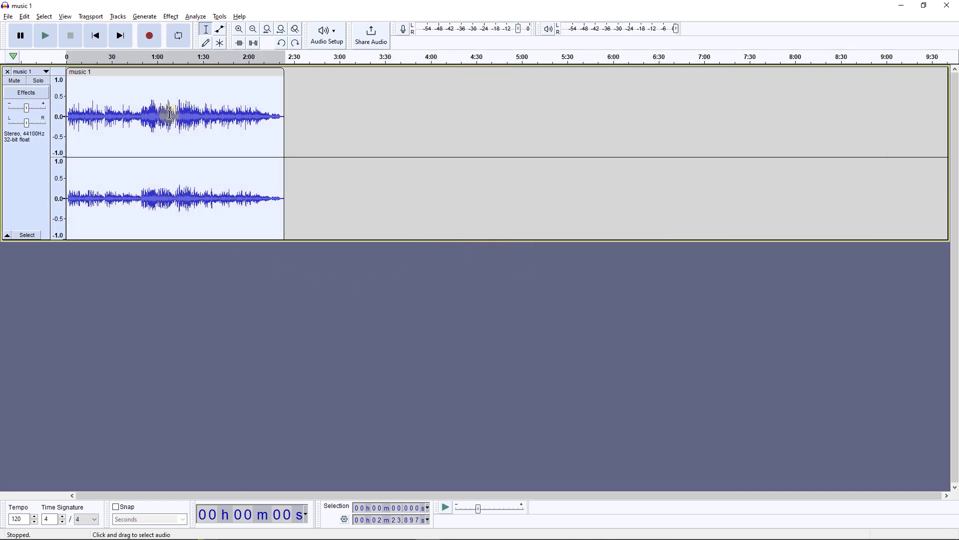
pyautogui.click(171, 16)
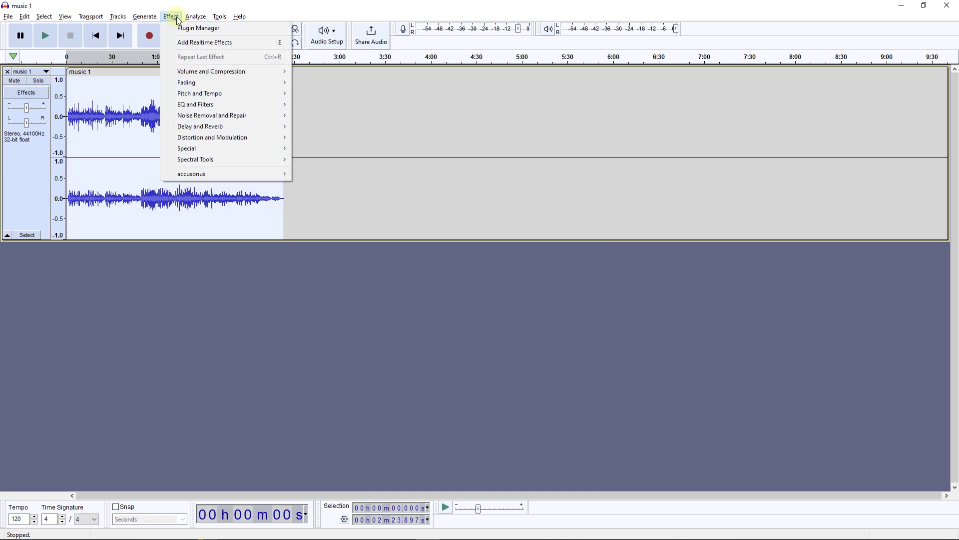
pyautogui.moveTo(187, 148)
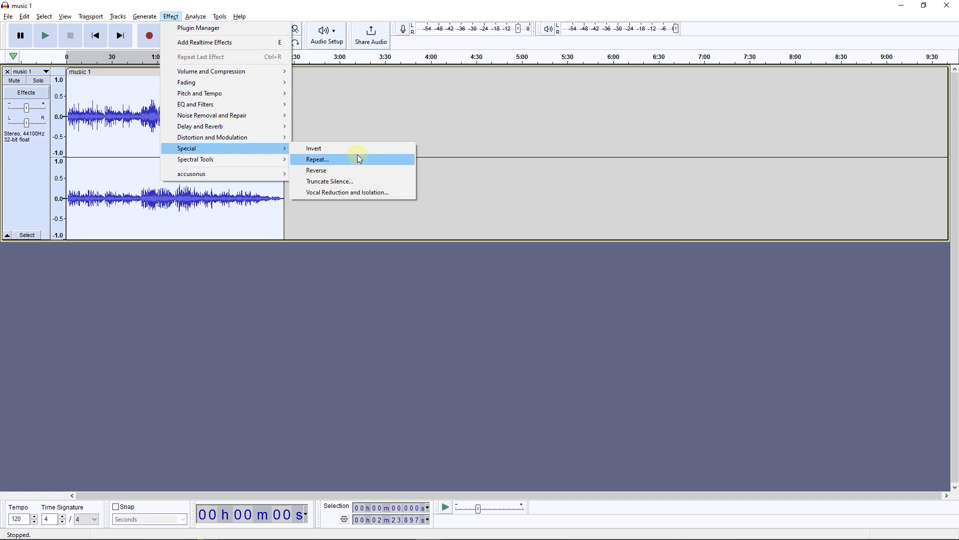
pyautogui.click(357, 158)
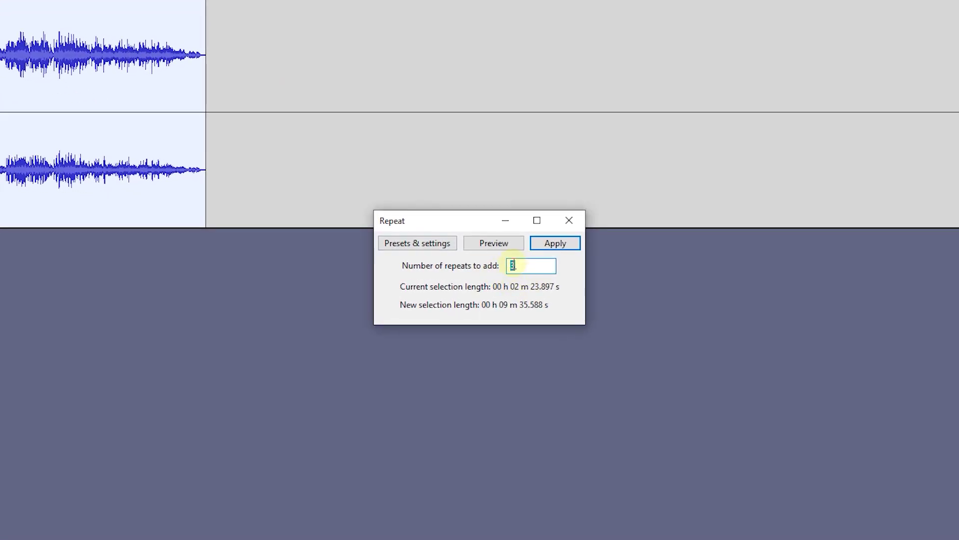
pyautogui.click(555, 244)
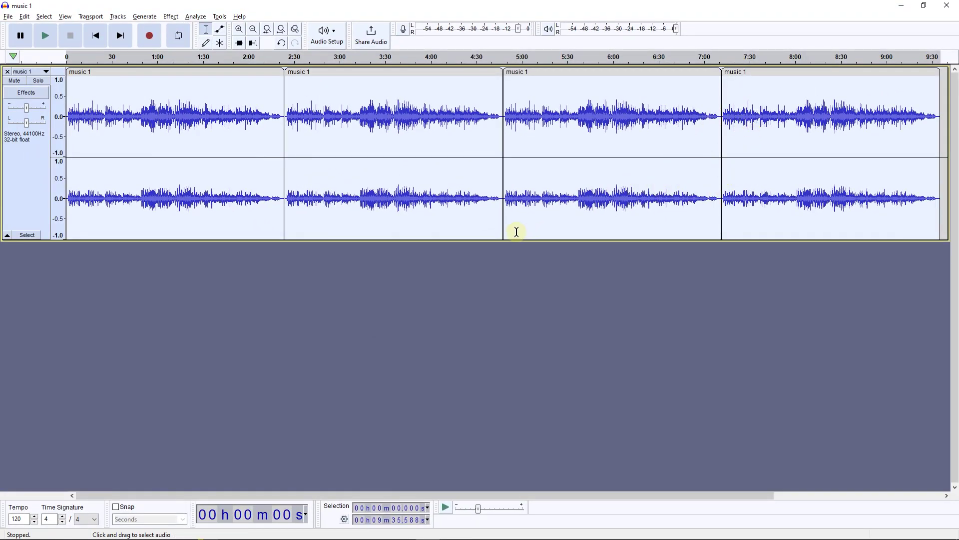
# Cancel Export Audio, close the repeated music 1 track, and select the four music files.
pyautogui.click(8, 16)
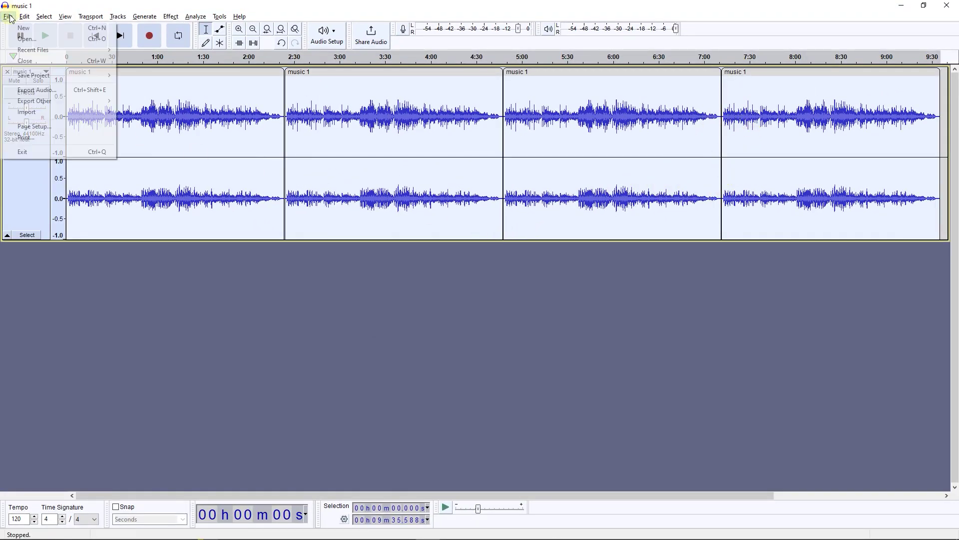
pyautogui.click(39, 90)
pyautogui.click(220, 248)
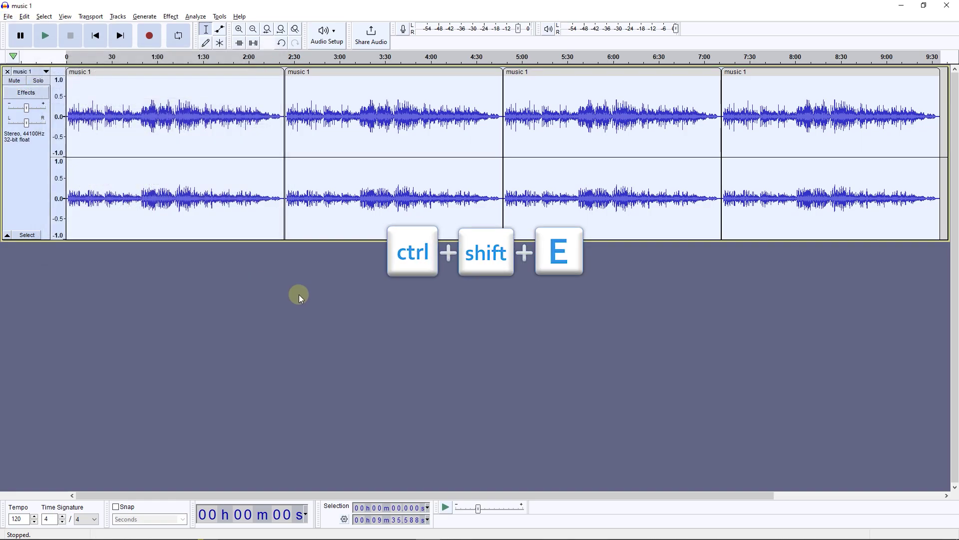
pyautogui.click(8, 73)
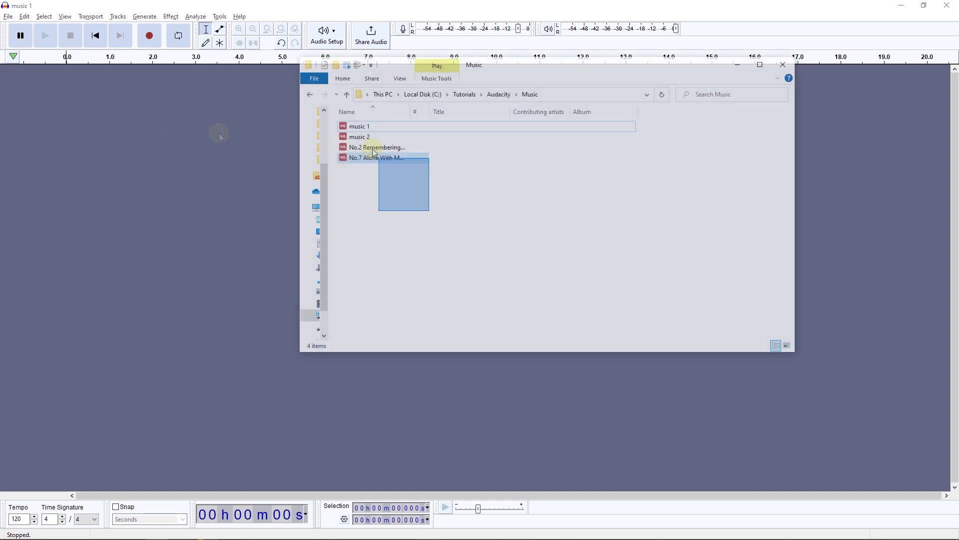
pyautogui.moveTo(430, 210); pyautogui.dragTo(352, 124)
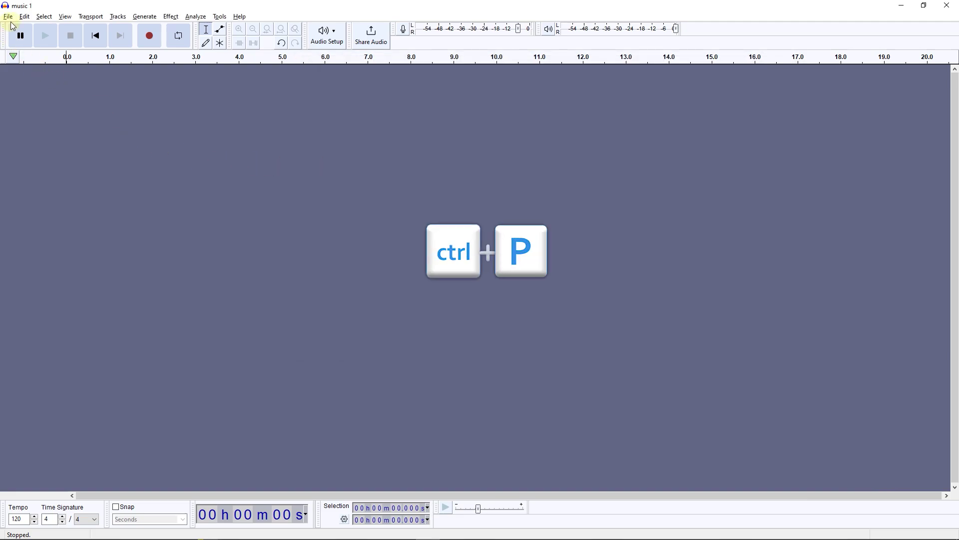
# In Preferences > Directories, set Macro output to C:\Tutorials\Audacity\Result and confirm.
pyautogui.click(25, 16)
pyautogui.click(49, 175)
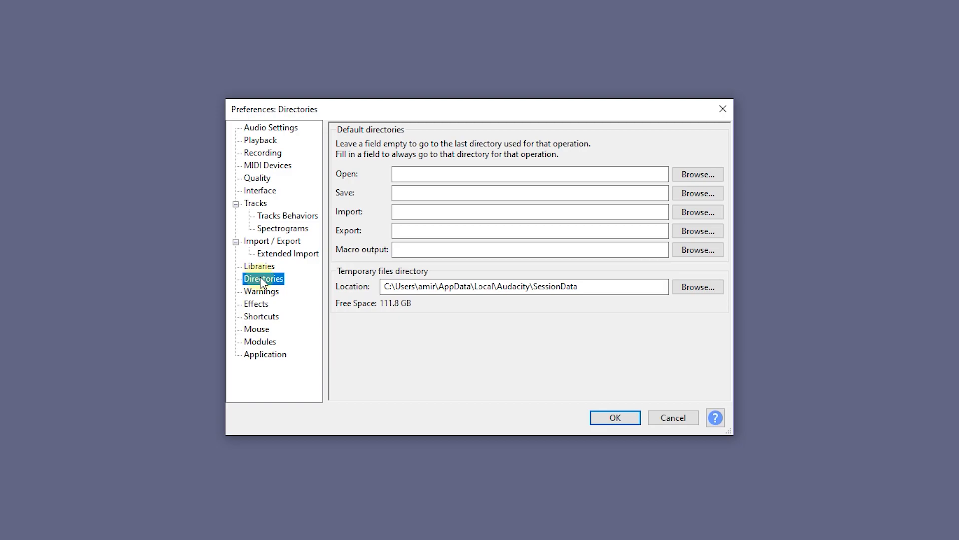
pyautogui.click(698, 250)
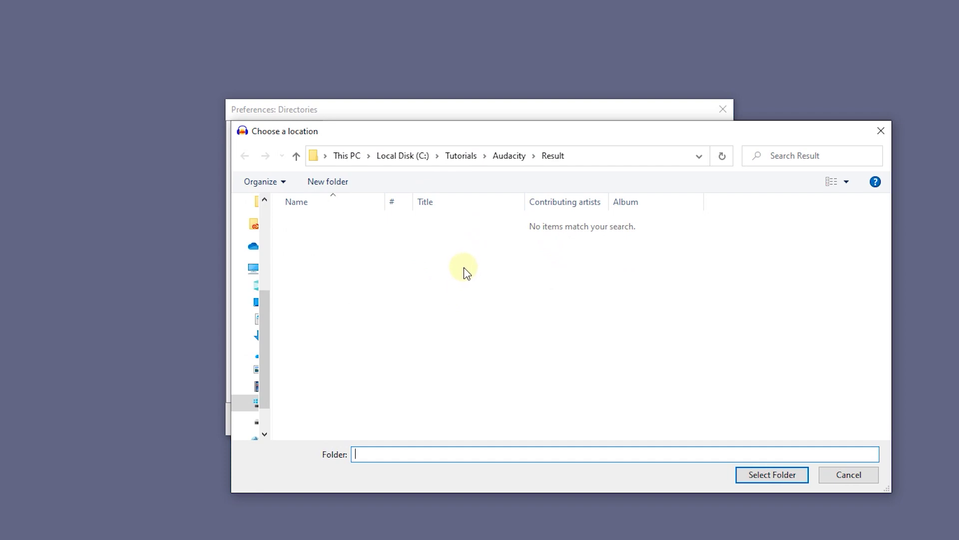
pyautogui.click(772, 475)
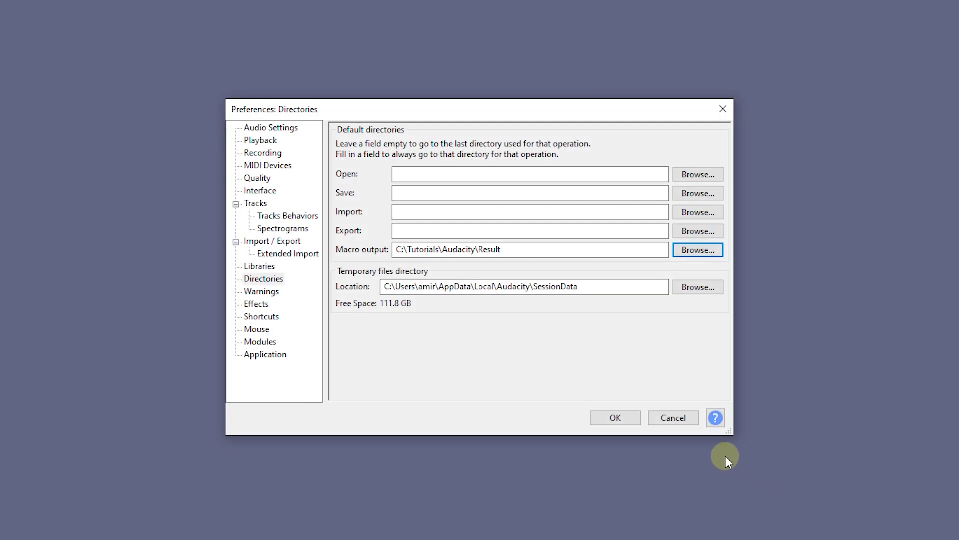
pyautogui.click(616, 417)
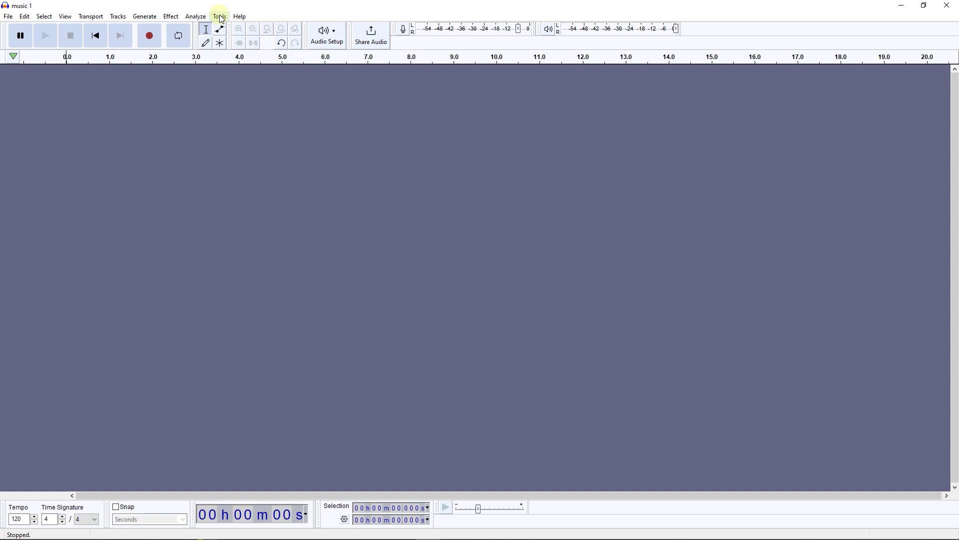
# Create a macro named Repeat Audio with Repeat as its first command.
pyautogui.click(220, 17)
pyautogui.click(248, 42)
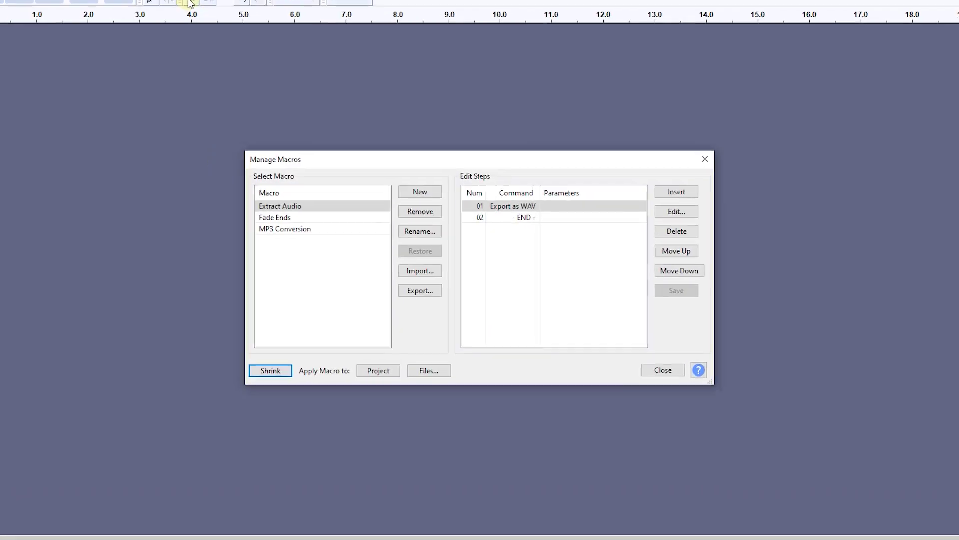
pyautogui.click(418, 182)
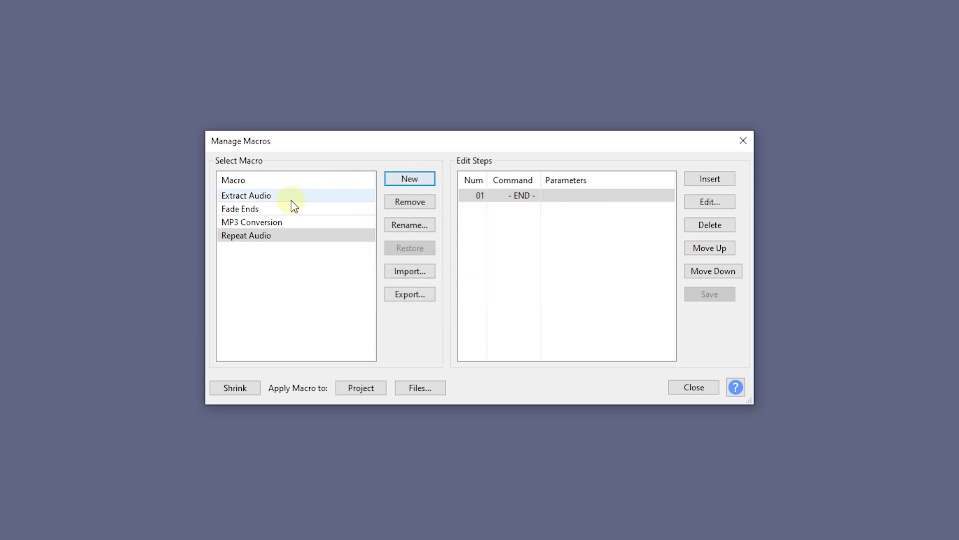
pyautogui.click(708, 179)
pyautogui.click(606, 237)
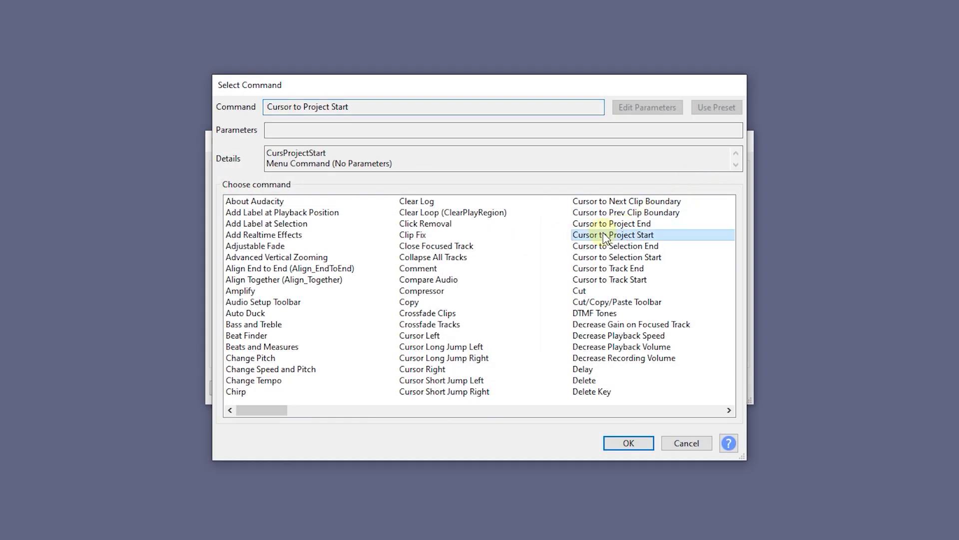
pyautogui.press('r')
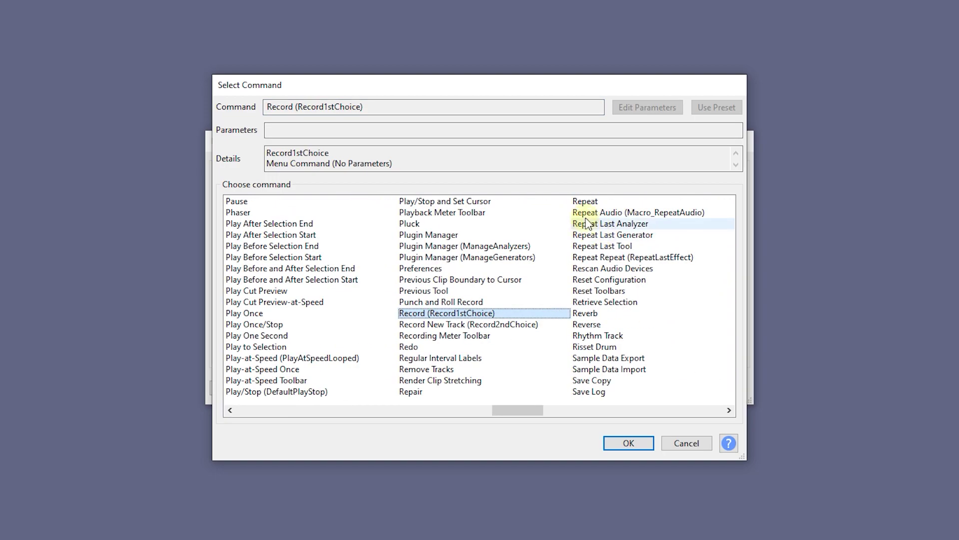
pyautogui.click(588, 201)
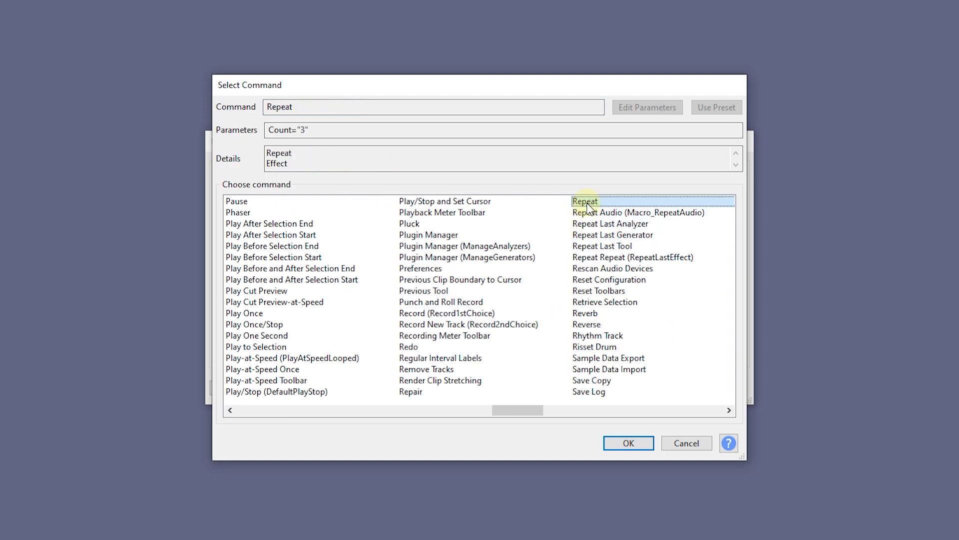
pyautogui.click(626, 441)
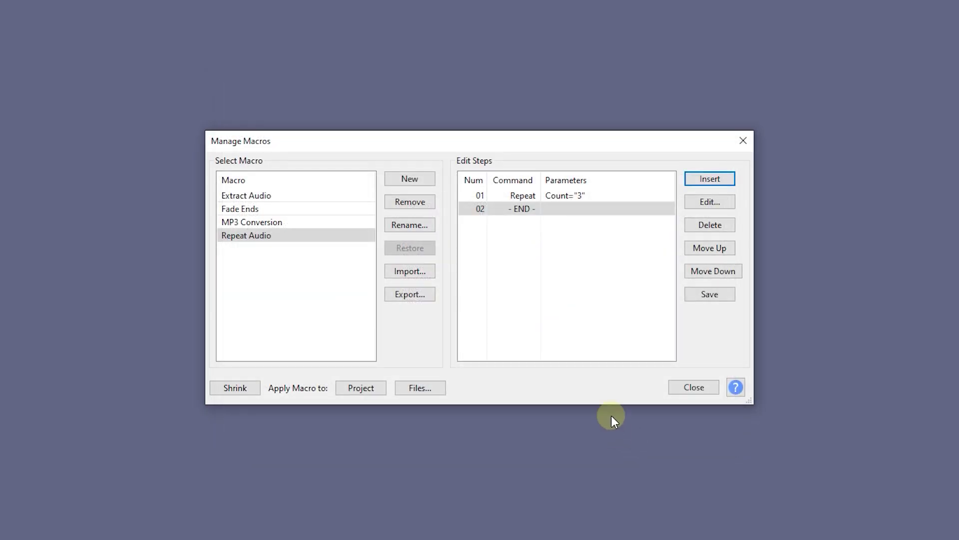
# Set the macro's Repeat step to a count of 3.
pyautogui.doubleClick(557, 195)
pyautogui.click(526, 265)
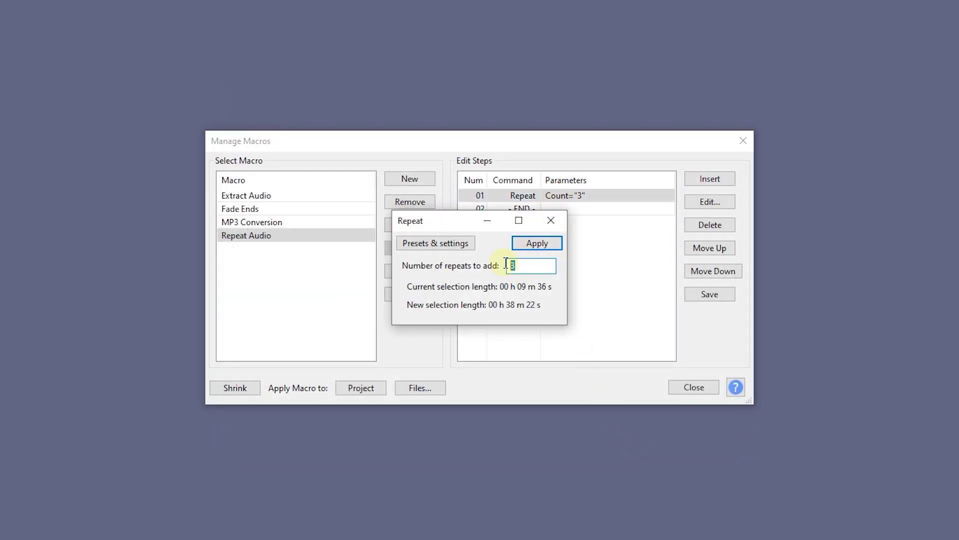
pyautogui.click(545, 247)
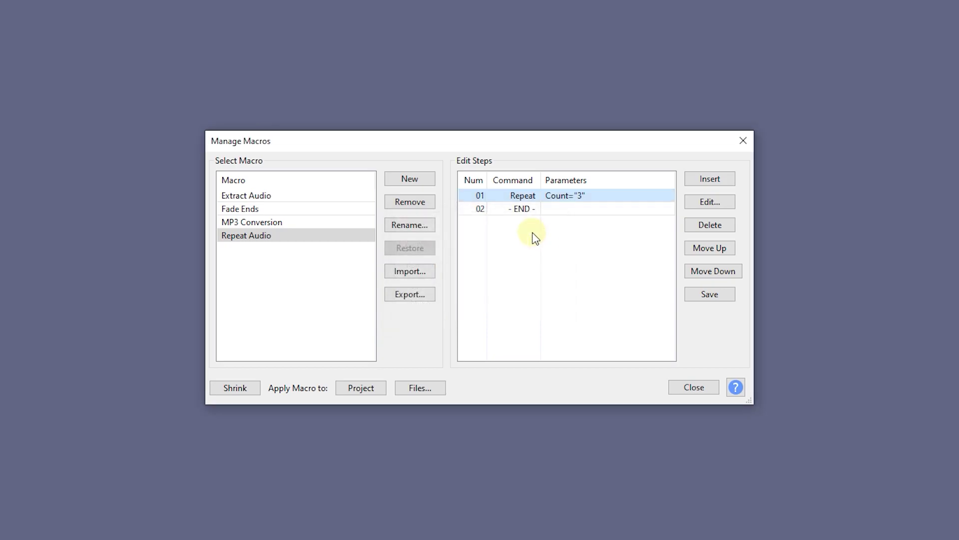
# Add an Export as MP3 step after Repeat and save the macro.
pyautogui.click(527, 210)
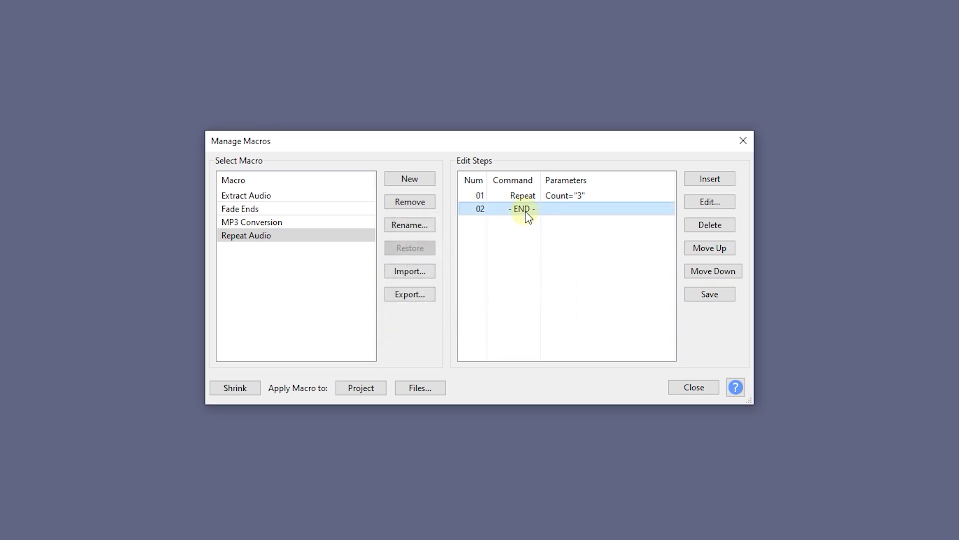
pyautogui.click(709, 178)
pyautogui.click(513, 258)
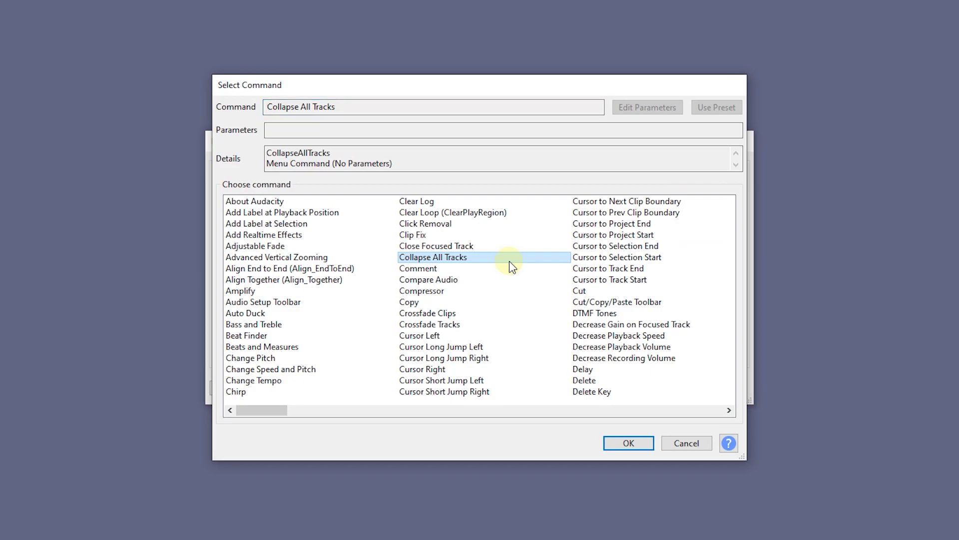
pyautogui.write('exp')
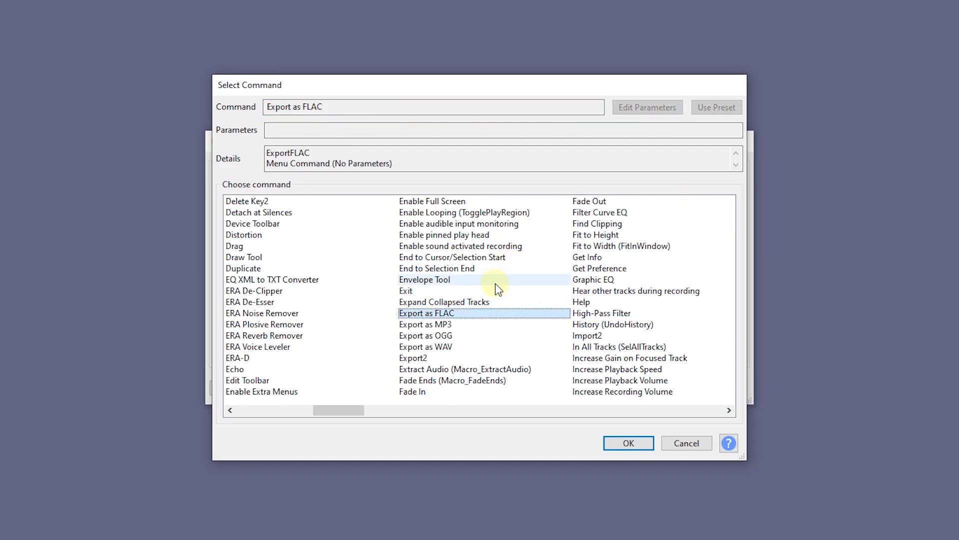
pyautogui.click(444, 346)
pyautogui.click(445, 324)
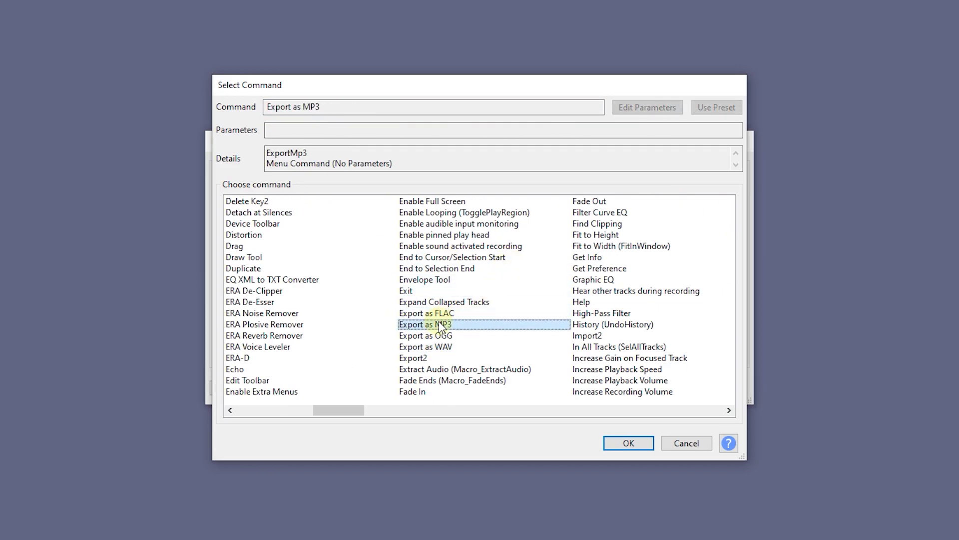
pyautogui.click(628, 442)
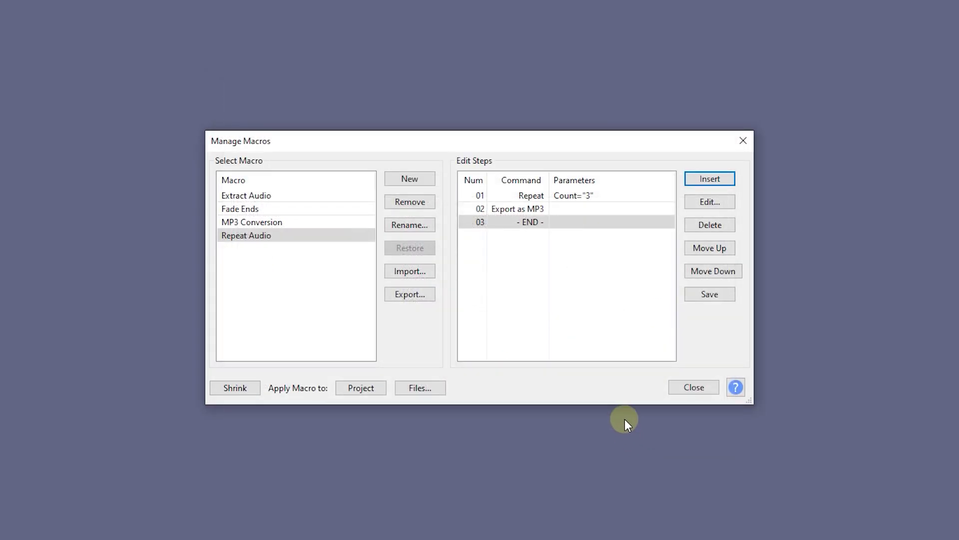
pyautogui.click(710, 294)
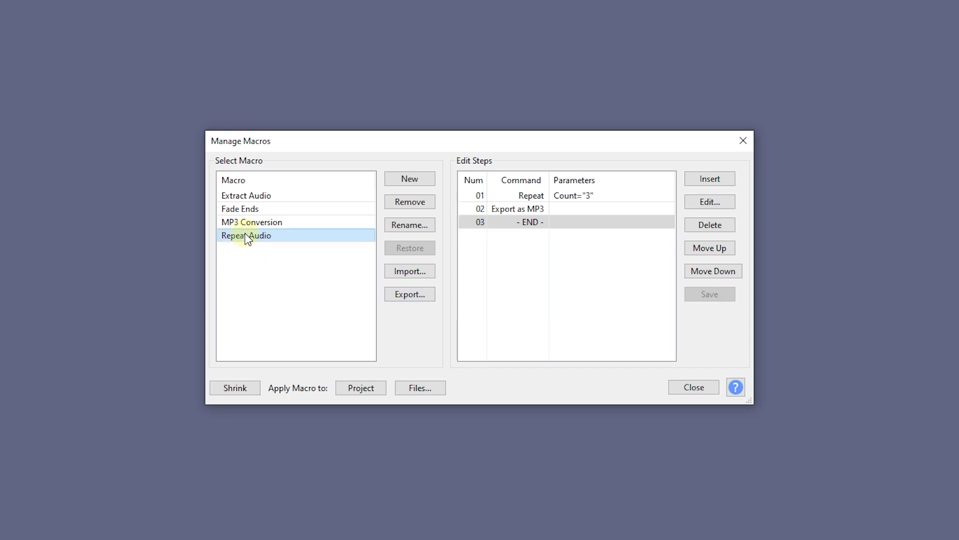
# Run Repeat Audio on all four files selected from the Music folder.
pyautogui.click(419, 388)
pyautogui.doubleClick(390, 240)
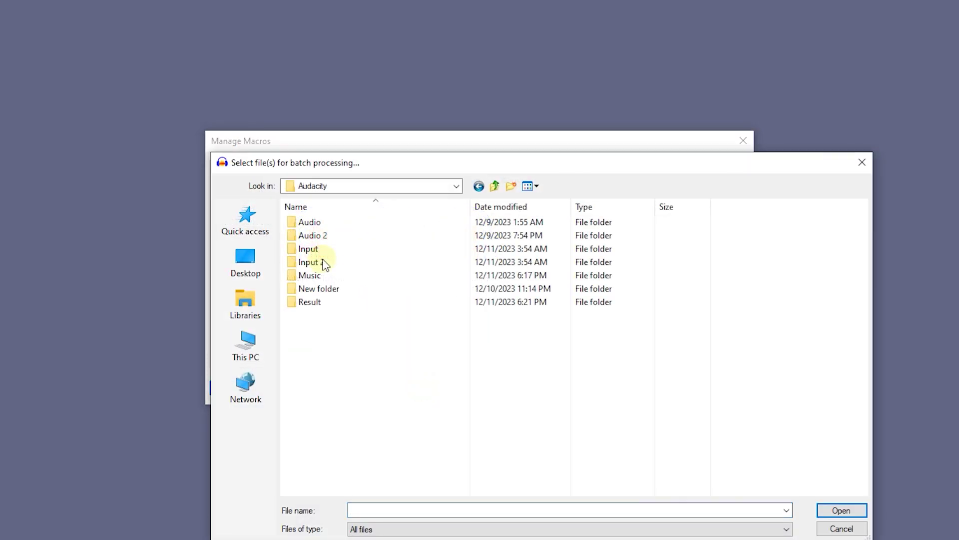
pyautogui.doubleClick(309, 275)
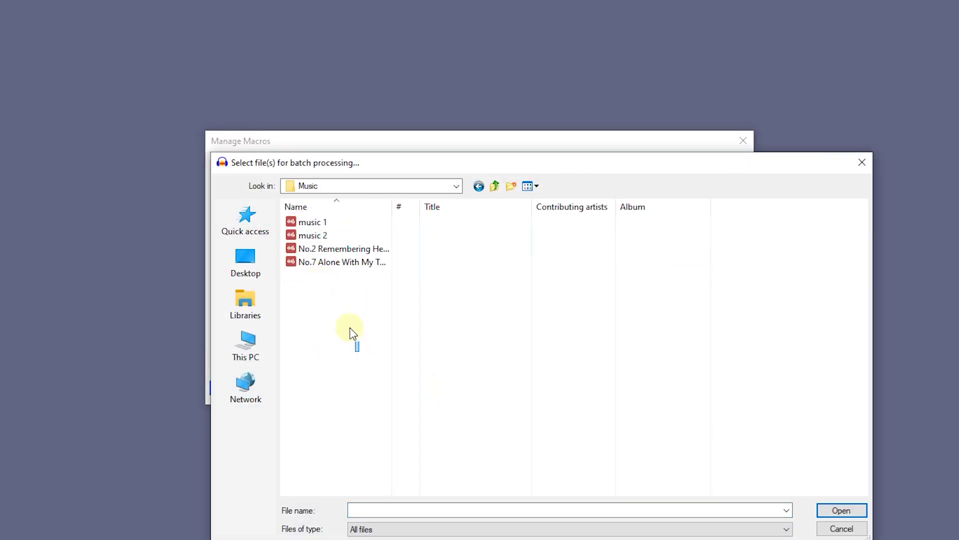
pyautogui.moveTo(352, 345); pyautogui.dragTo(306, 215)
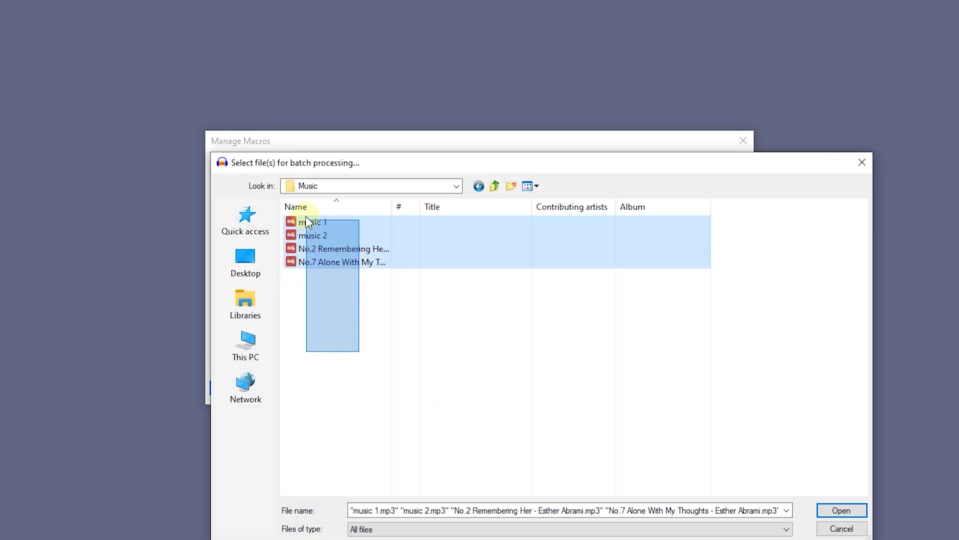
pyautogui.click(840, 509)
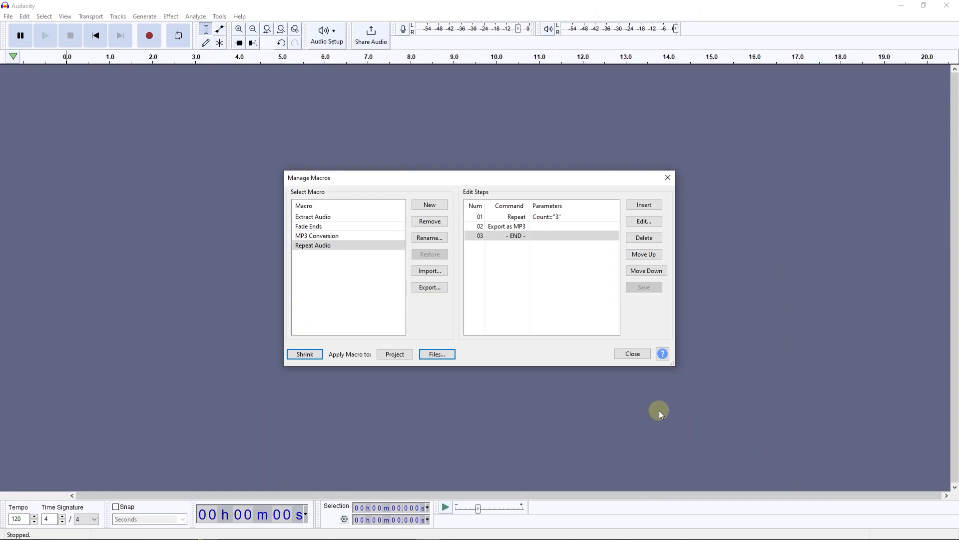
# Close Manage Macros and drag the four files from Result\macro-output into Audacity.
pyautogui.click(633, 354)
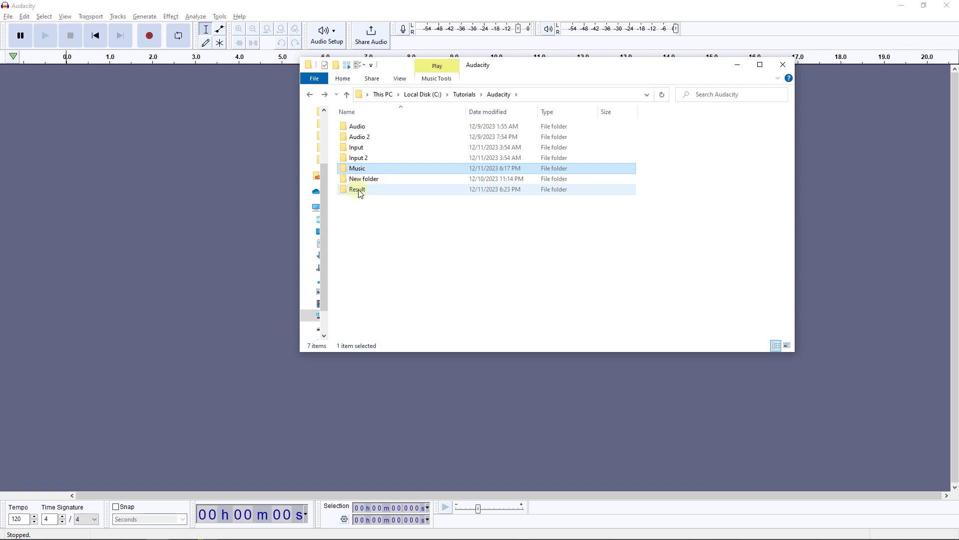
pyautogui.doubleClick(359, 191)
pyautogui.doubleClick(368, 126)
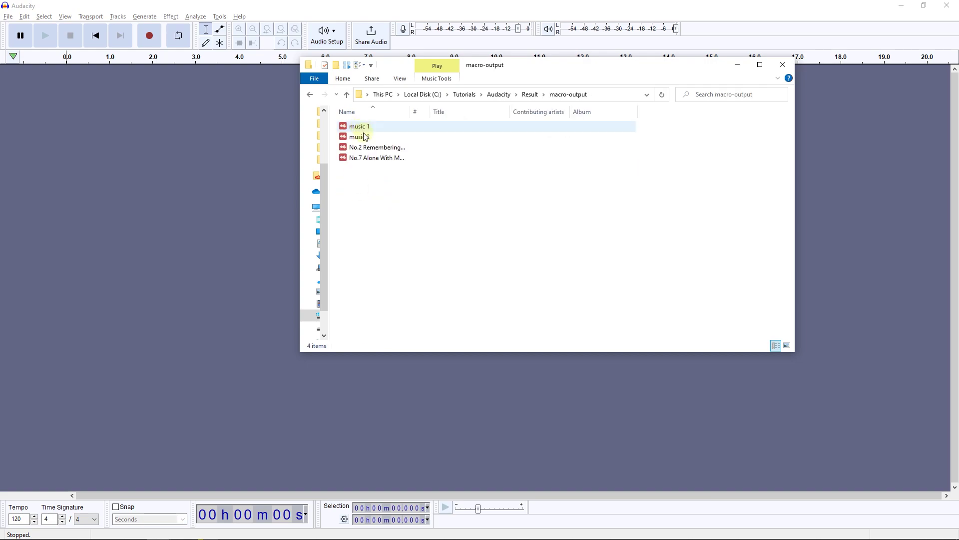
pyautogui.moveTo(394, 191)
pyautogui.mouseDown()
pyautogui.moveTo(360, 129)
pyautogui.moveTo(130, 155)
pyautogui.mouseUp()
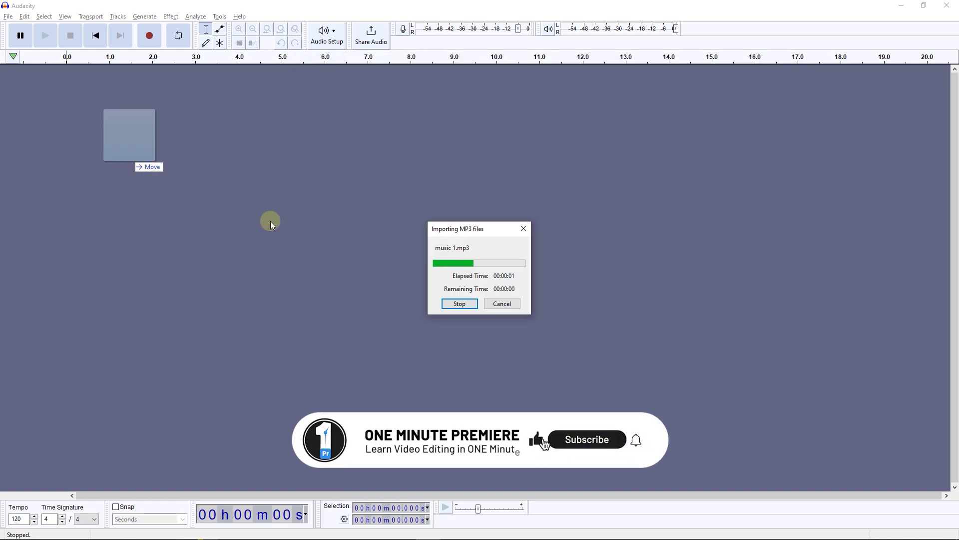